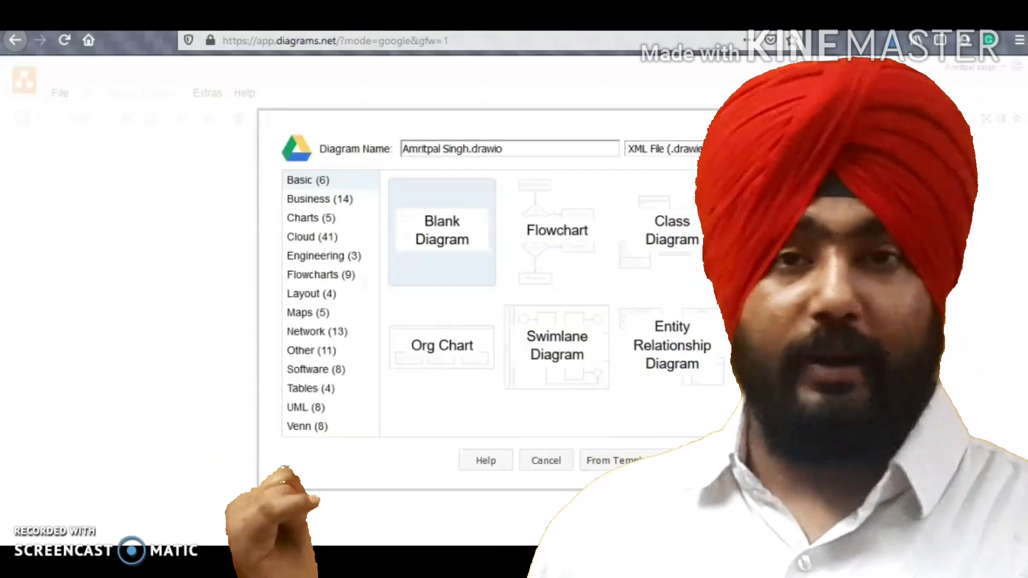
- Create a blank diagram and store it in the root folder
left_click(688, 459)
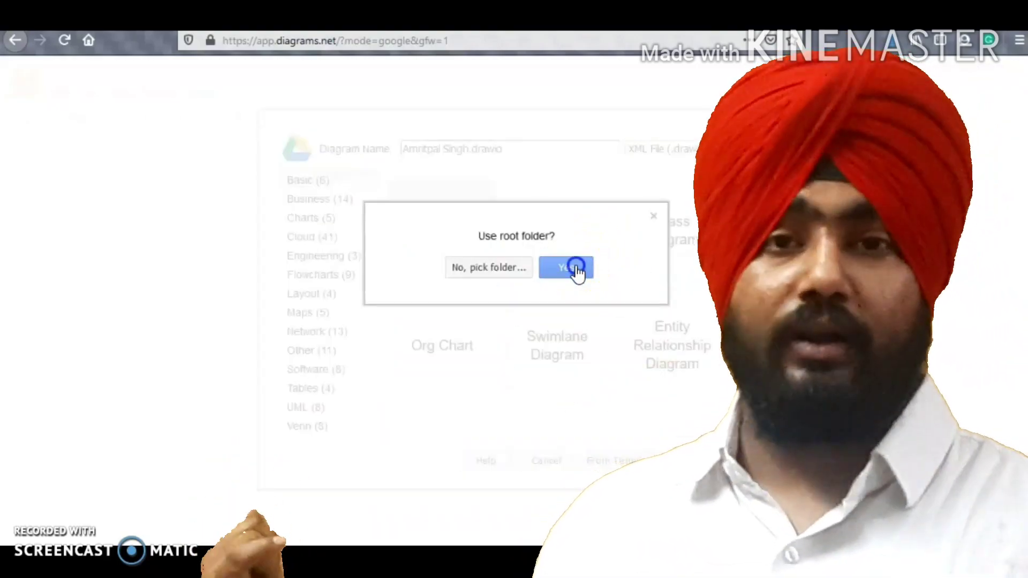
left_click(572, 269)
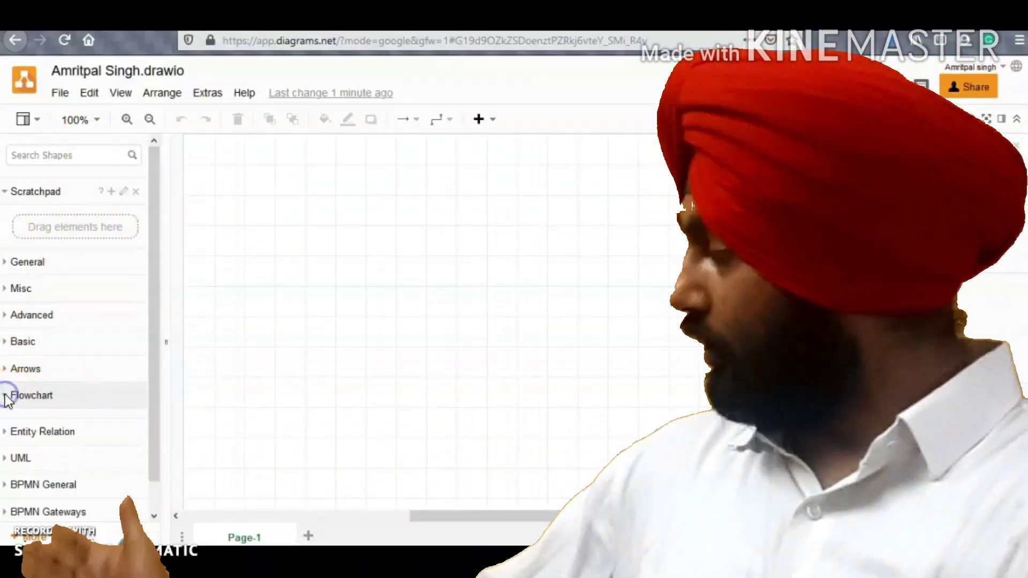
- Expand the Flowchart shape library and add a Start ellipse near the upper part of the page
left_click(21, 395)
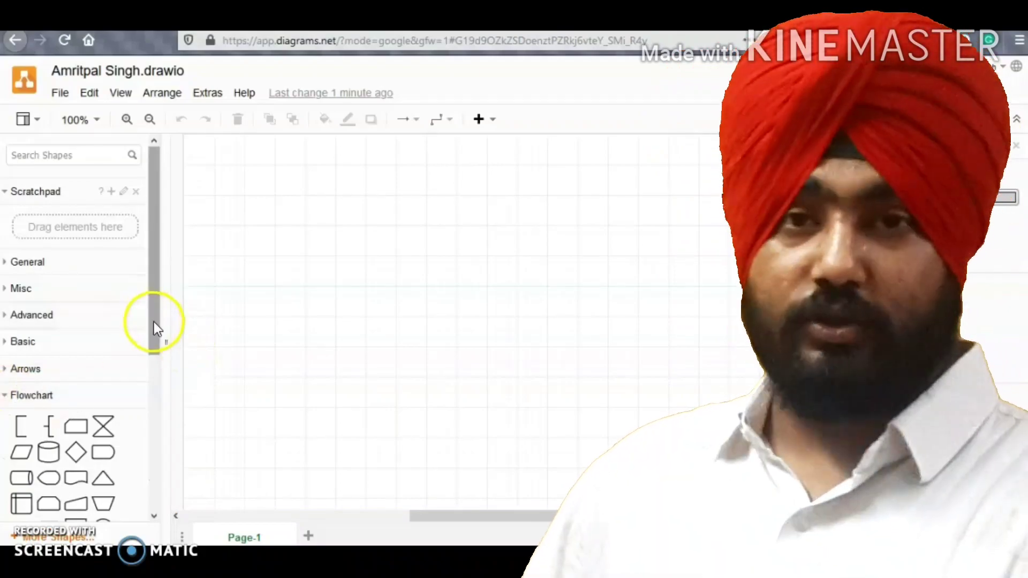
left_click_drag(154, 323, 160, 399)
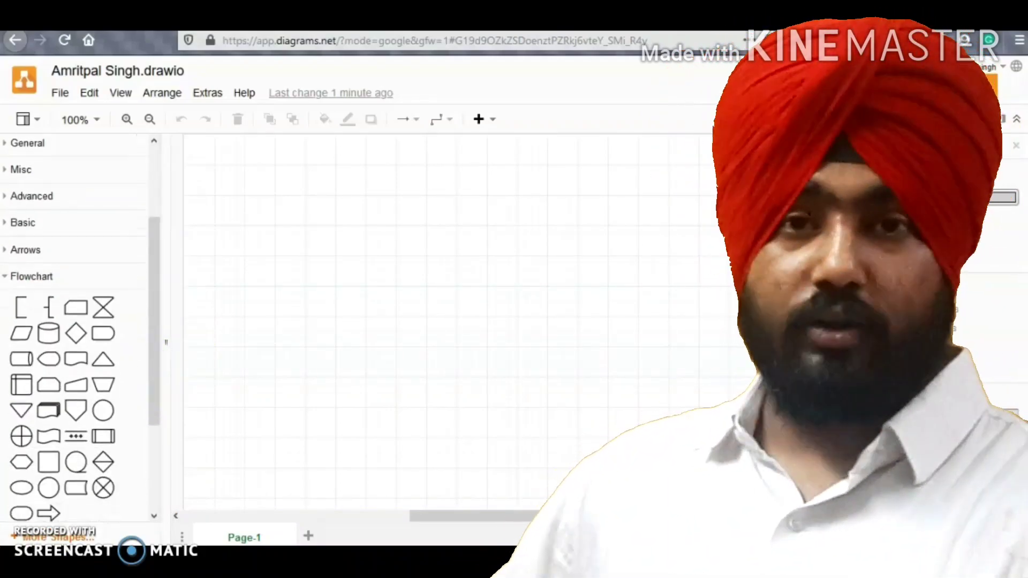
scroll(19, 462, "down", 1)
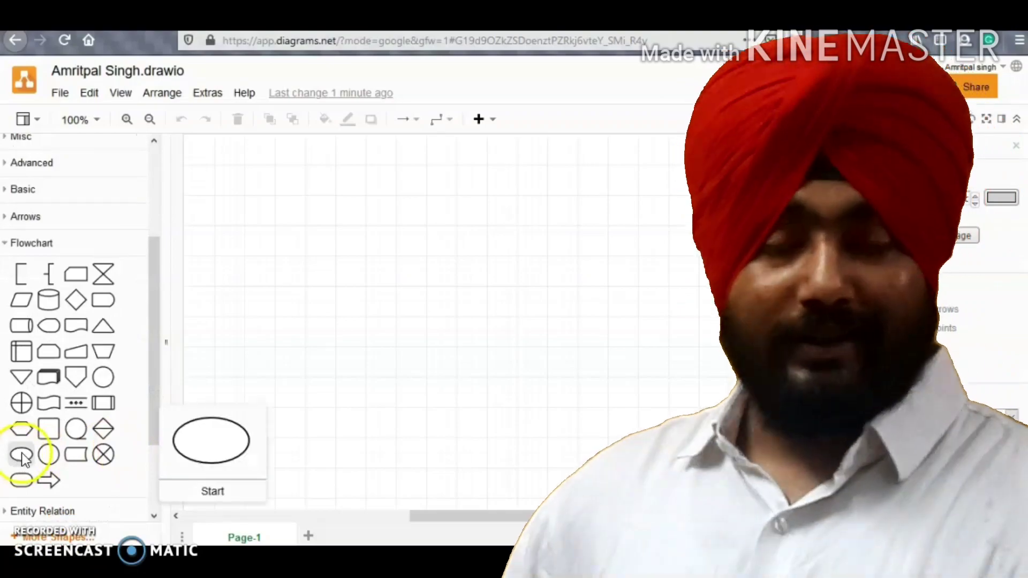
left_click(22, 455)
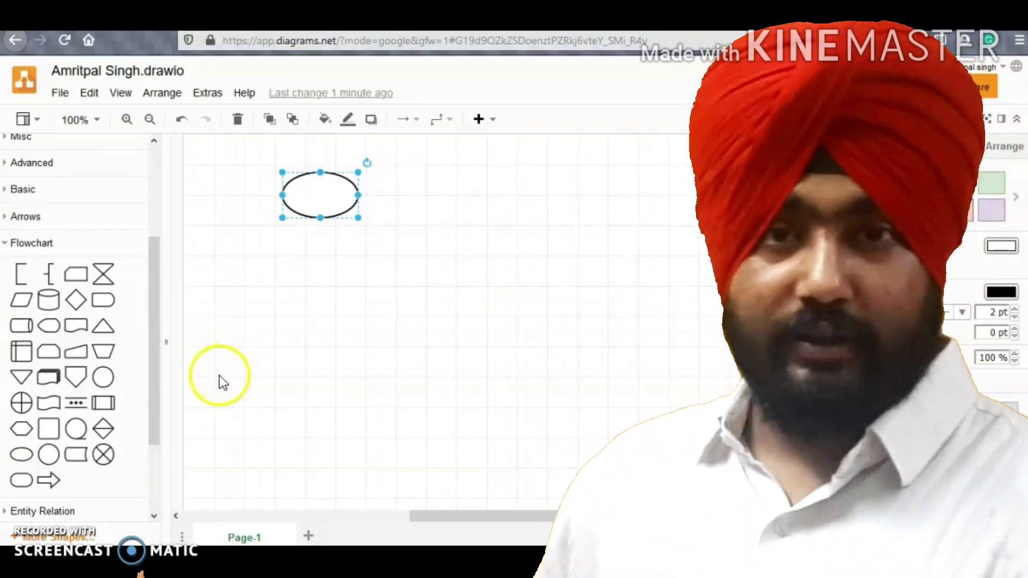
- Add a process box below the ellipse, link the ellipse to it and label the box "New Update Shared By Client"
left_click(48, 430)
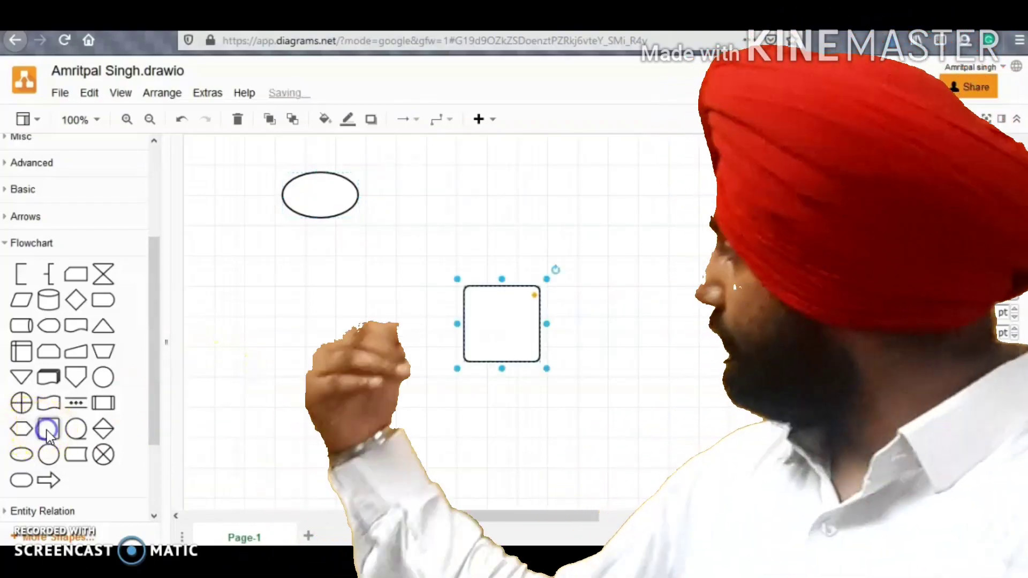
left_click(466, 298)
left_click_drag(469, 301, 289, 279)
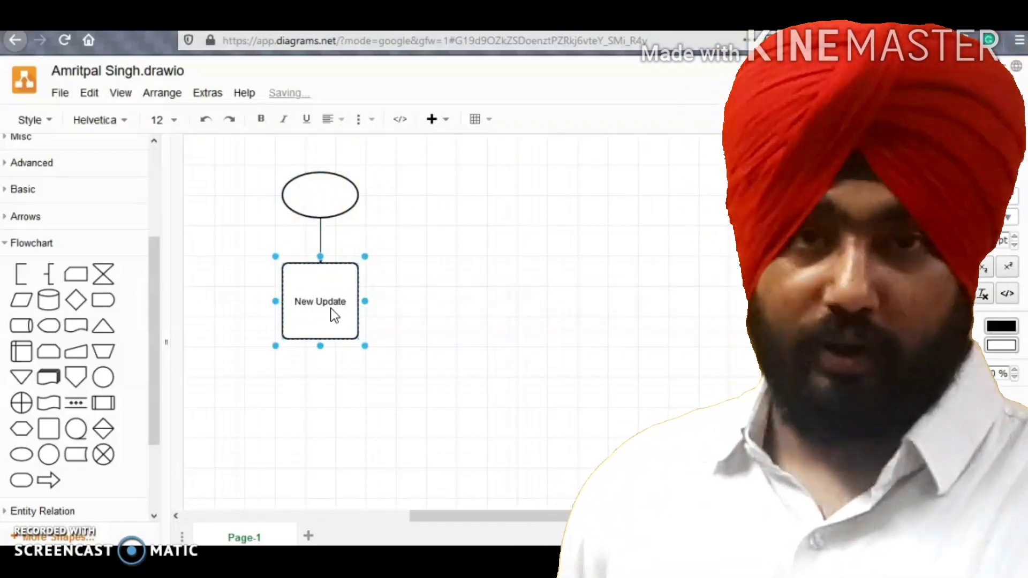
type("ed By Cue")
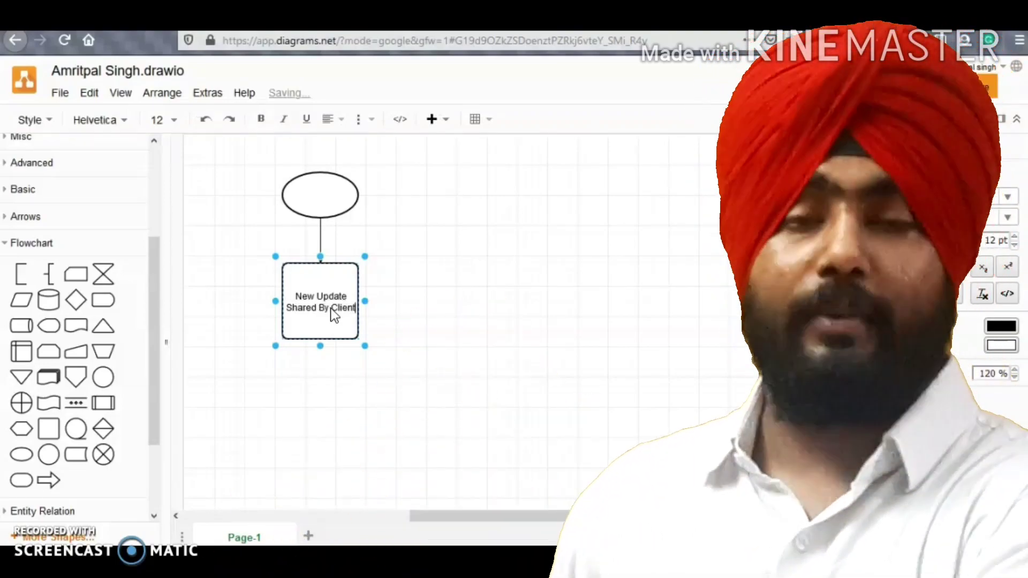
key("Escape")
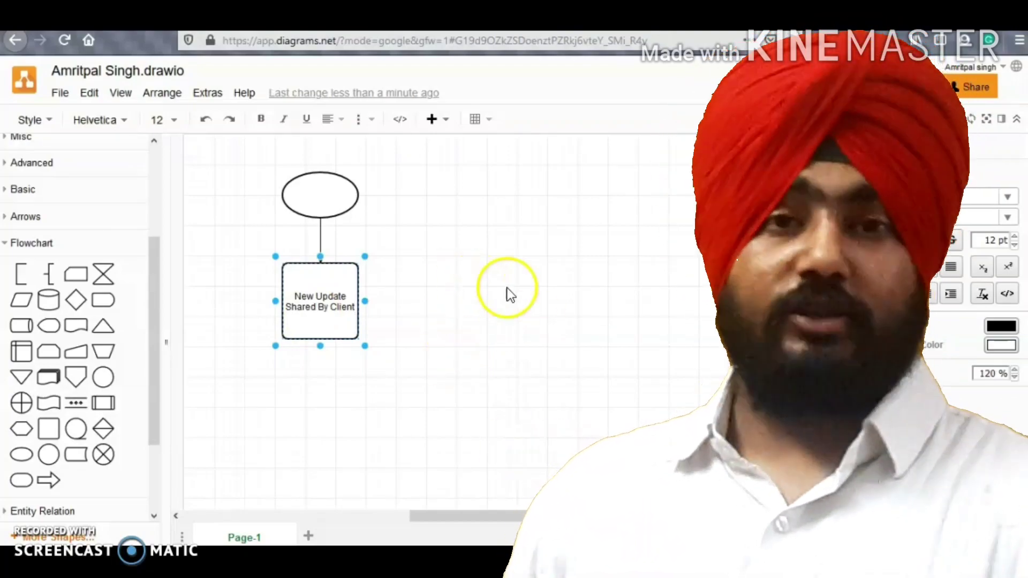
- Label the ellipse "Start" and move the process box slightly closer to it
left_click(309, 195)
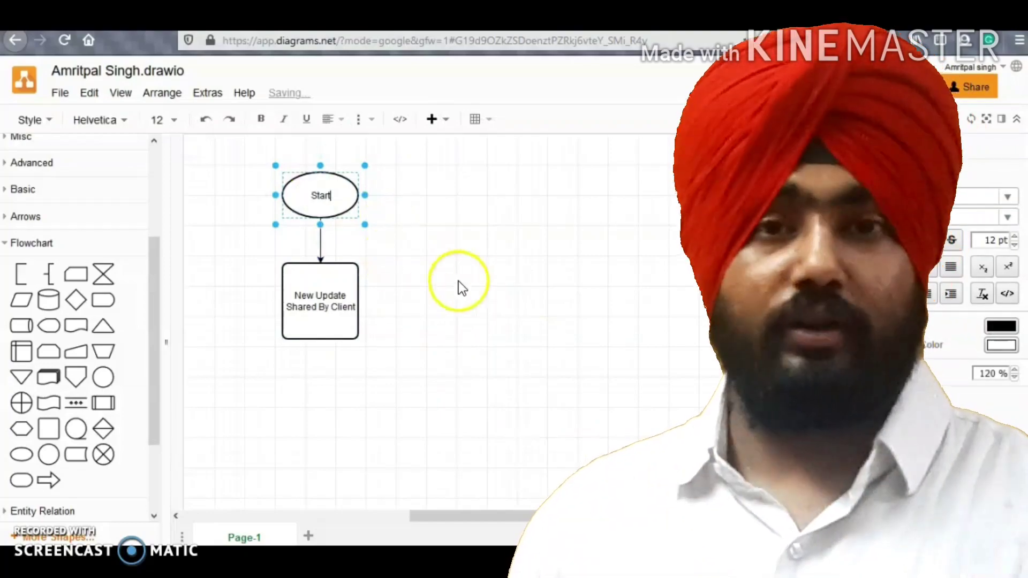
left_click(471, 284)
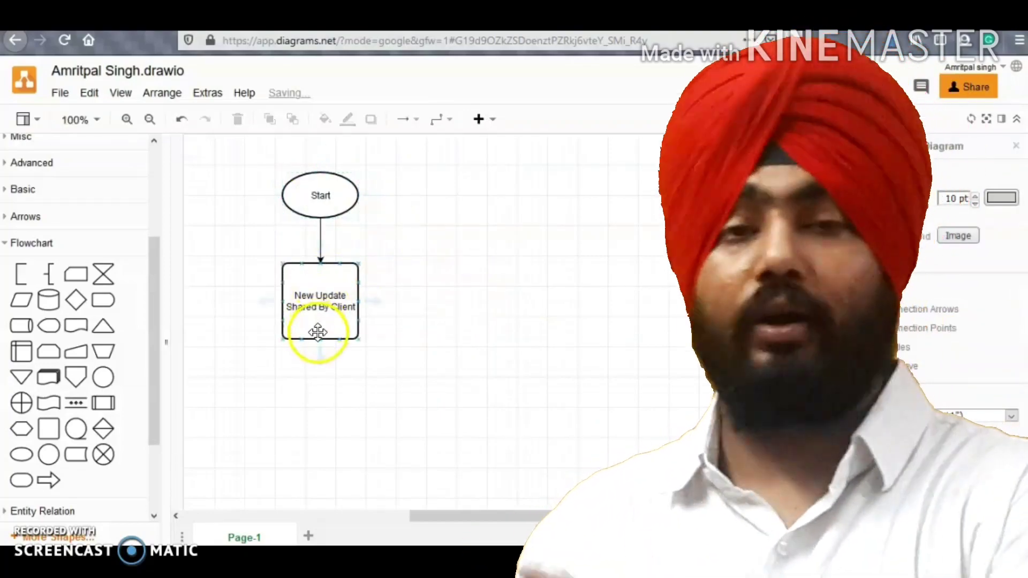
left_click_drag(317, 332, 319, 325)
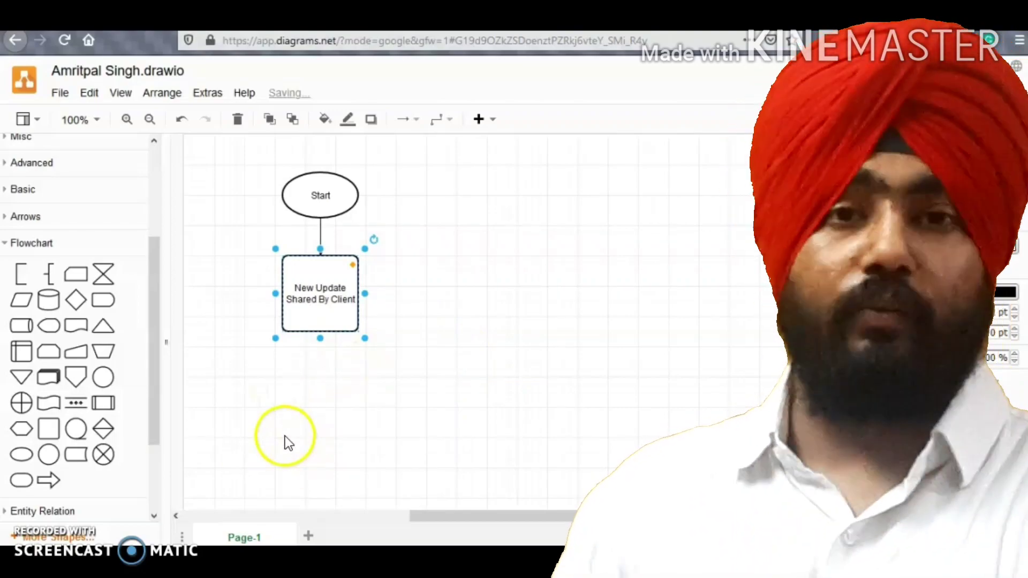
- Add a decision diamond centred below the New Update Shared By Client box and connect the box to it
left_click(326, 417)
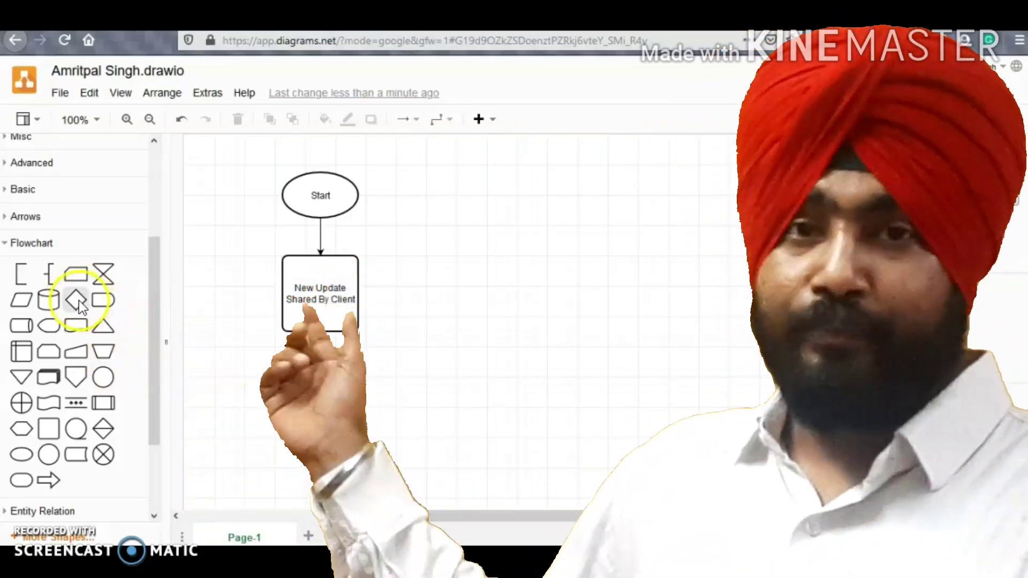
left_click_drag(79, 300, 275, 371)
left_click(232, 479)
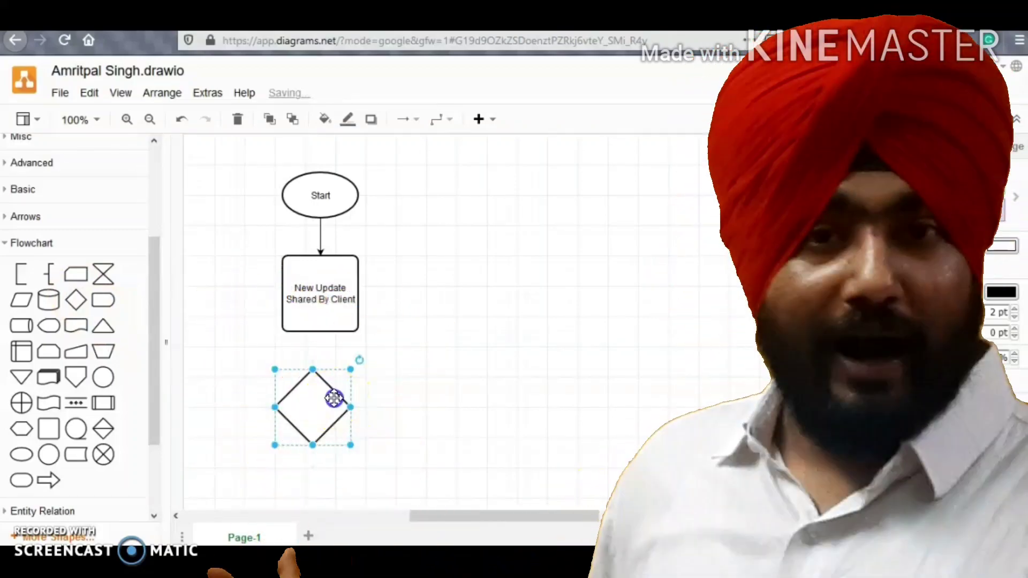
left_click_drag(334, 396, 343, 403)
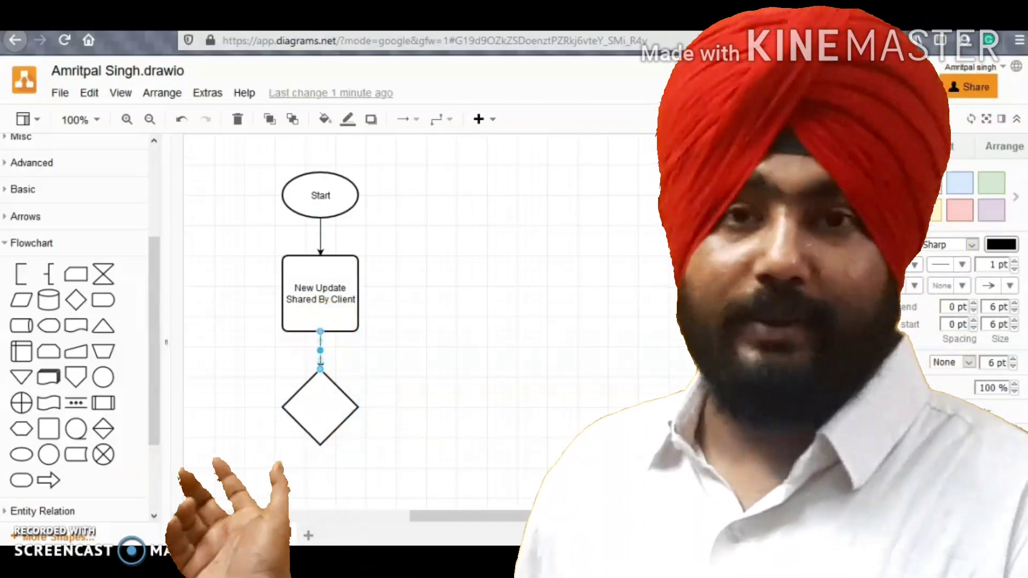
- Add a second process box to the right of the decision diamond, level with it
scroll(412, 322, "down", 3)
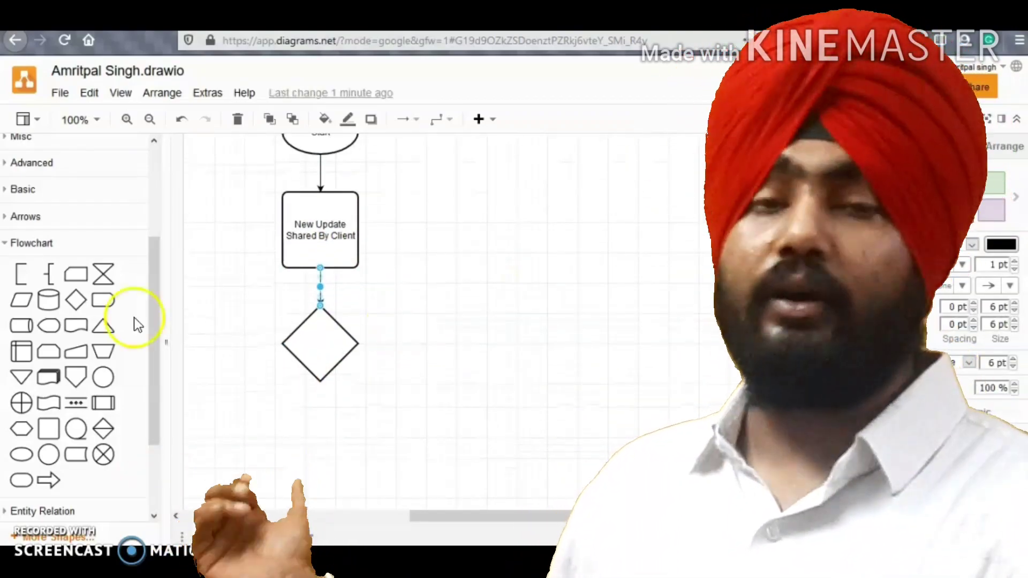
left_click(49, 430)
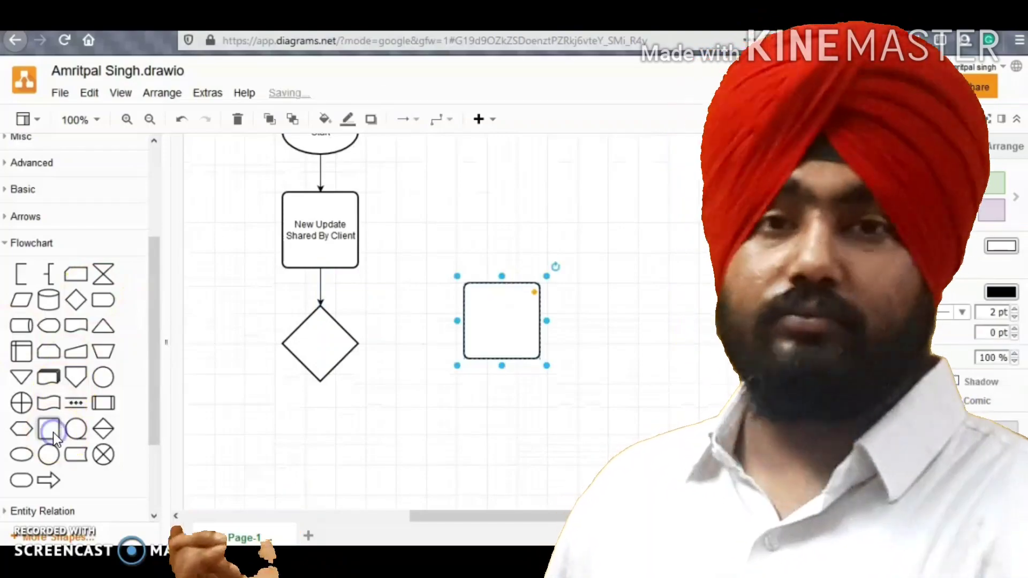
left_click_drag(468, 338, 461, 341)
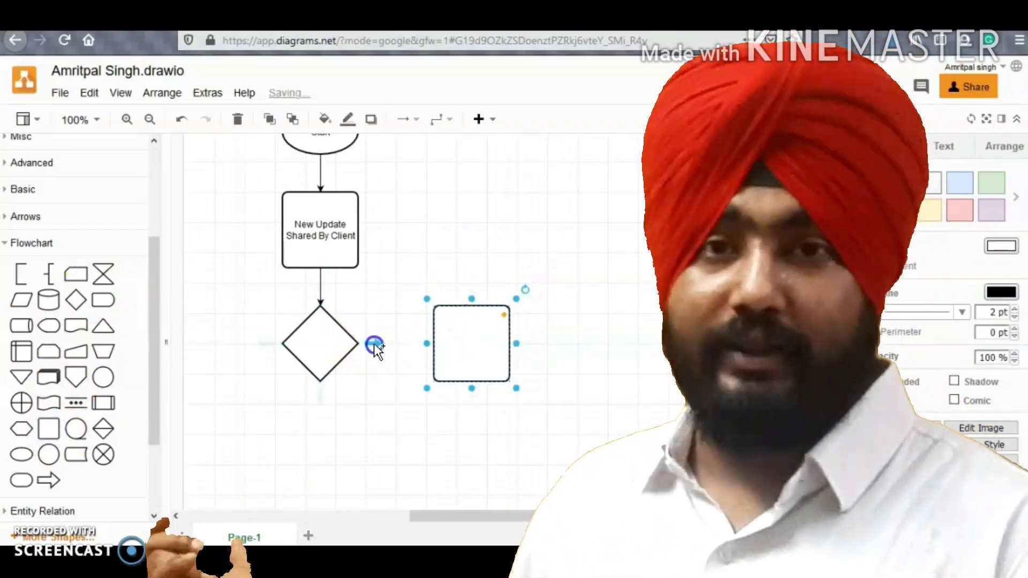
- Connect the diamond to the box beside it, labelling the diamond "Need Clarity", the arrow "Yes" and the box "Clarity Taken From Client"
left_click(374, 344)
left_click_drag(491, 349, 476, 349)
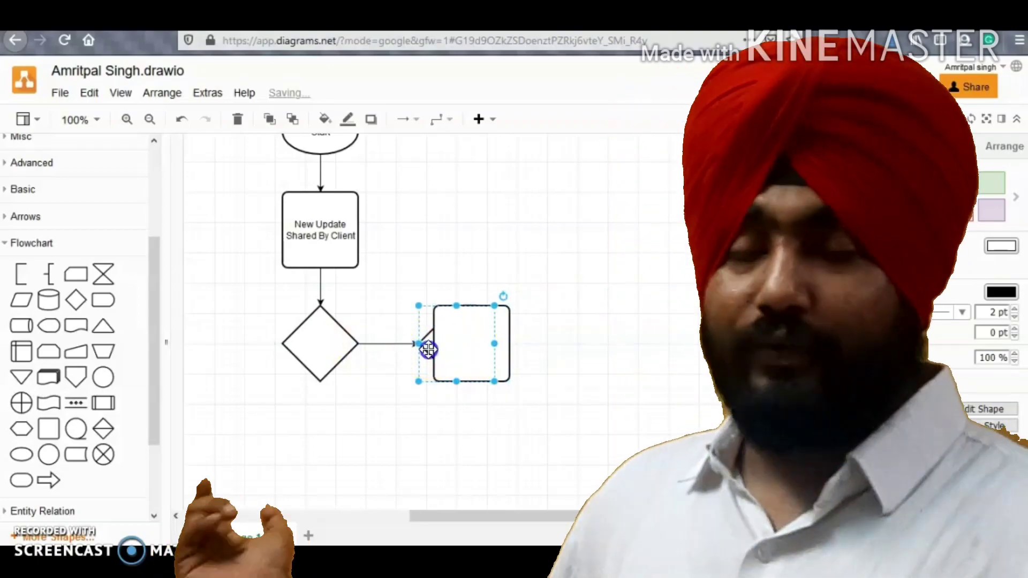
key("ctrl+d")
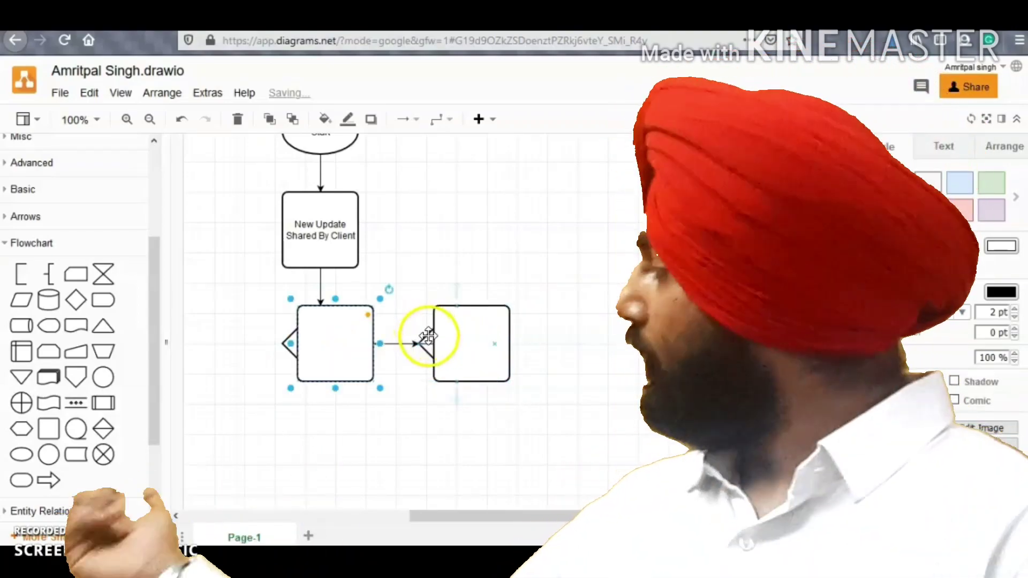
left_click(428, 336)
key("Escape")
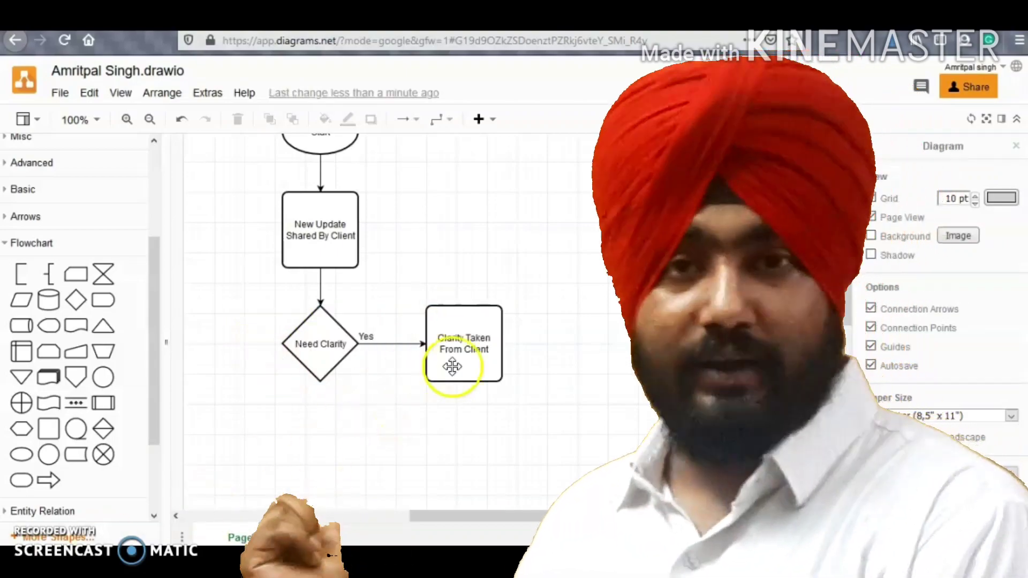
- Clone the Clarity Taken From Client box, place the copy below the diamond and connect the original box to its right side
left_click(464, 399)
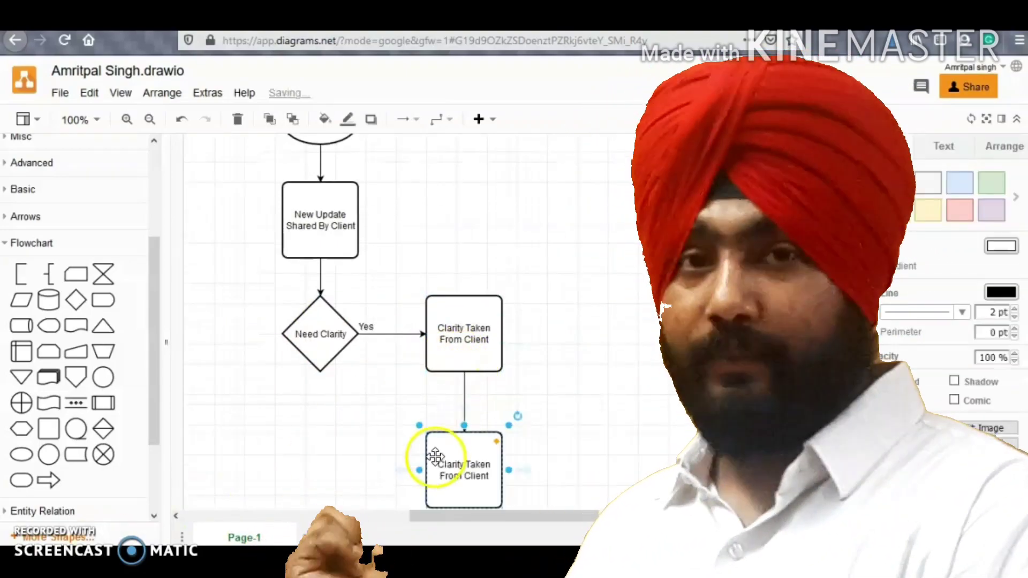
left_click_drag(436, 459, 285, 448)
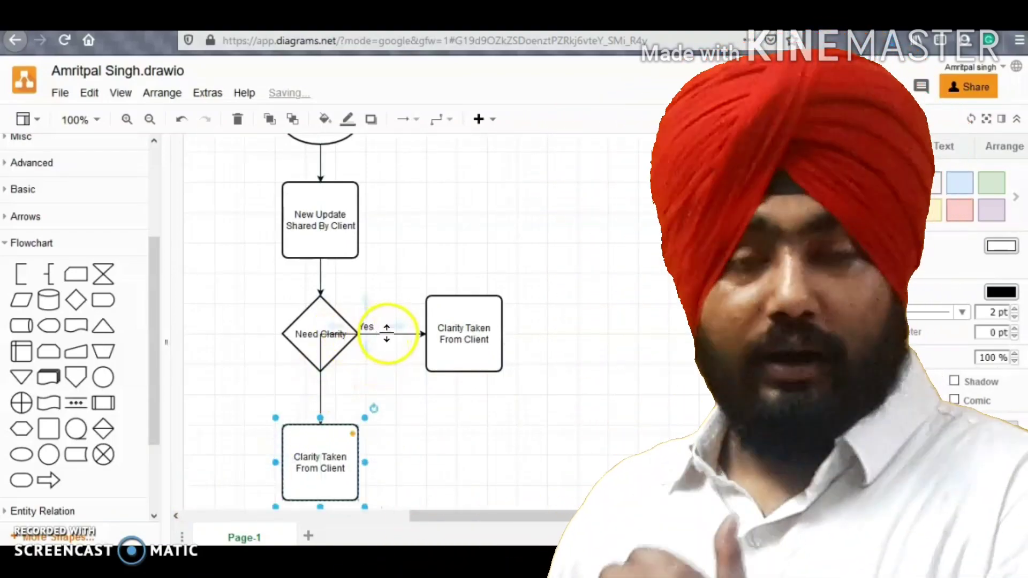
left_click(320, 385)
left_click_drag(464, 382, 383, 443)
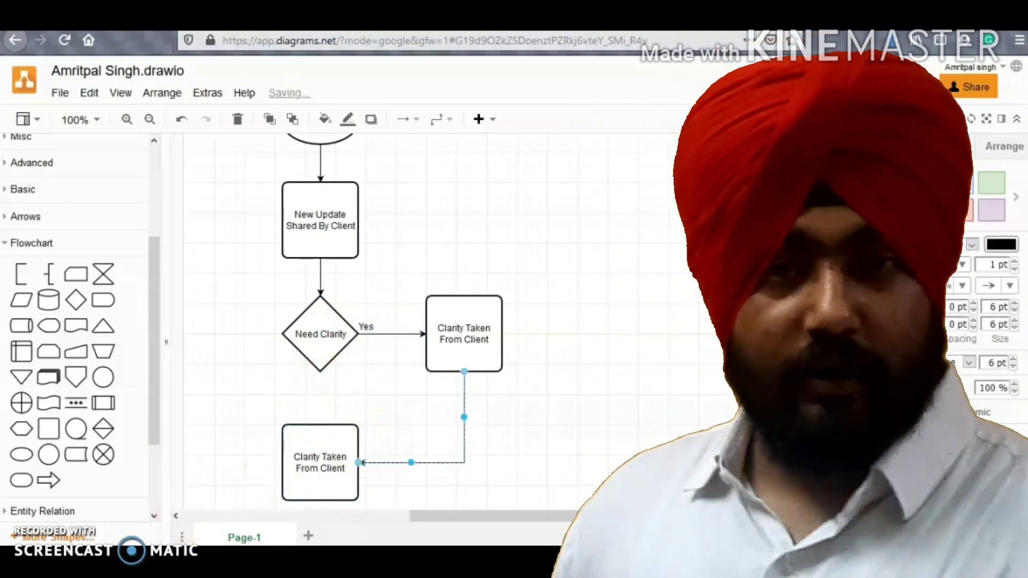
- Change the label of the box below the diamond to "Process Doc Created"
double_click(321, 469)
type("Pro")
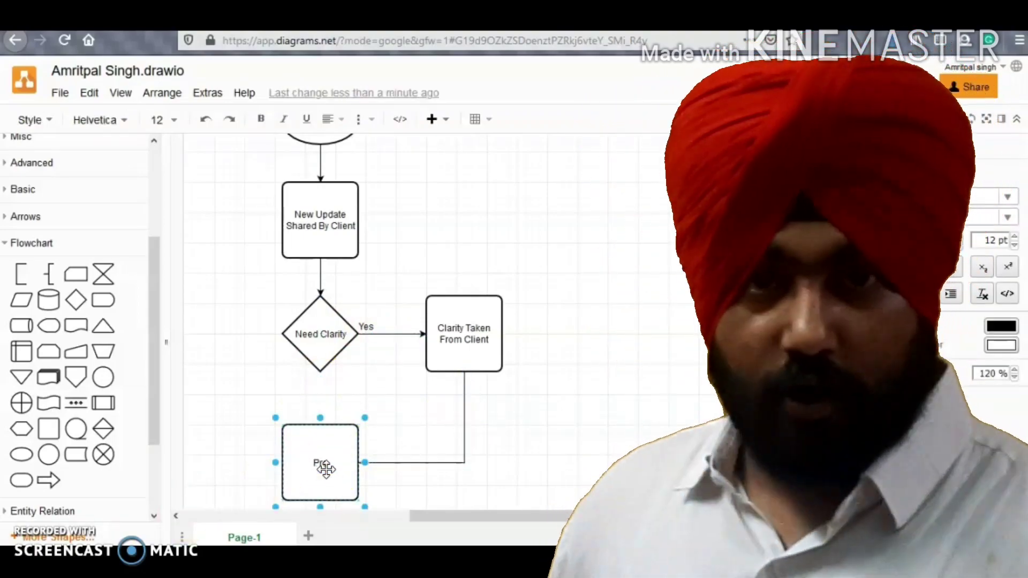
type("cess Doc")
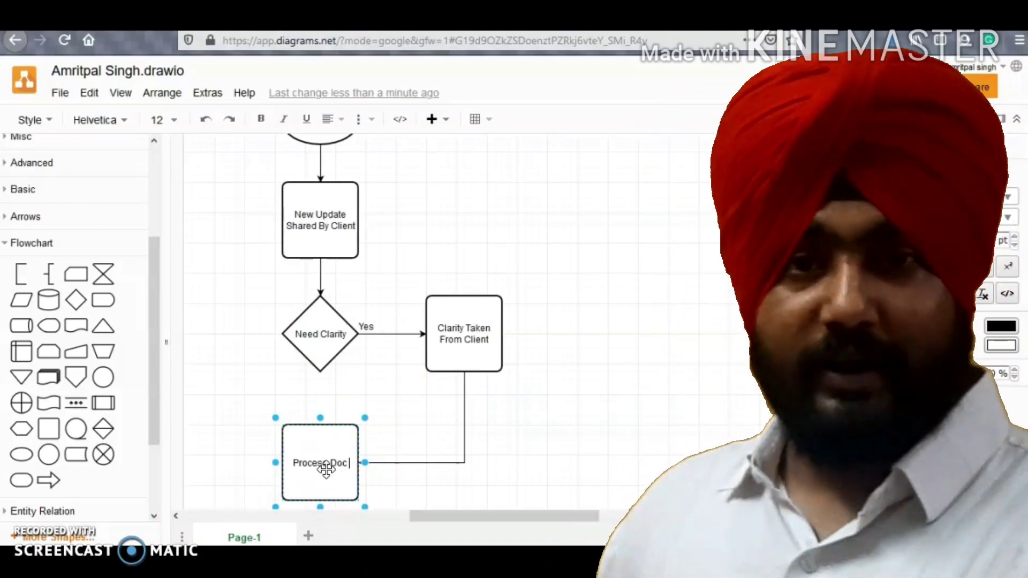
type(" Created")
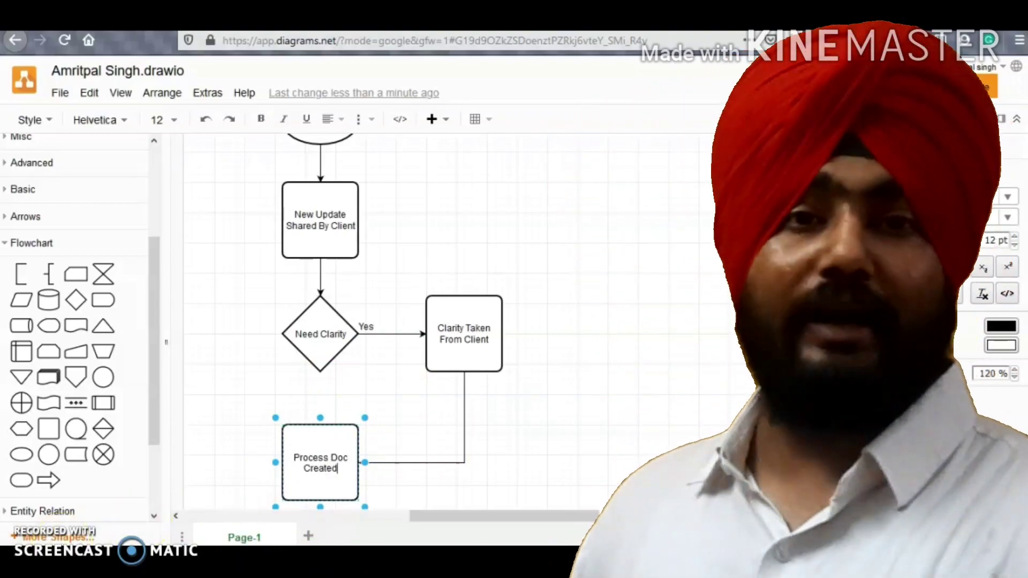
- Add an arrow from the General shapes and attach it from the Need Clarity diamond's lower corner to the Process Doc Created box
left_click_drag(75, 473, 413, 379)
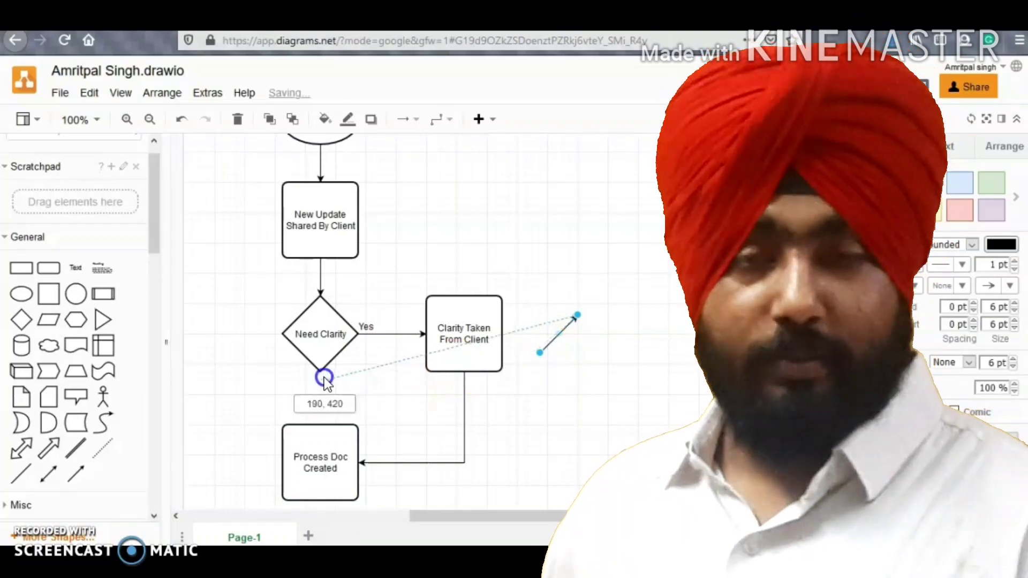
left_click_drag(319, 371, 319, 371)
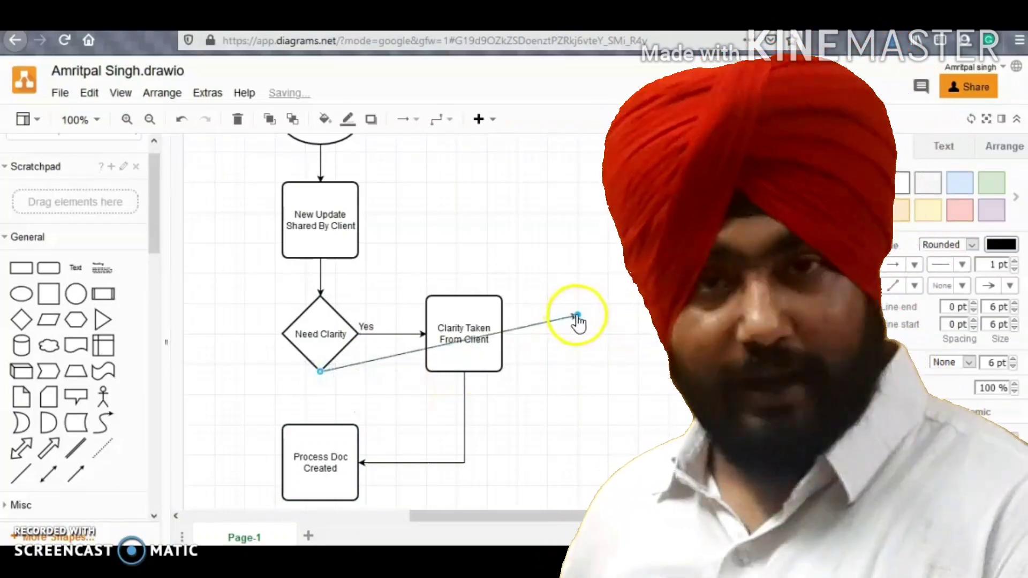
left_click_drag(577, 316, 381, 439)
left_click_drag(315, 426, 319, 427)
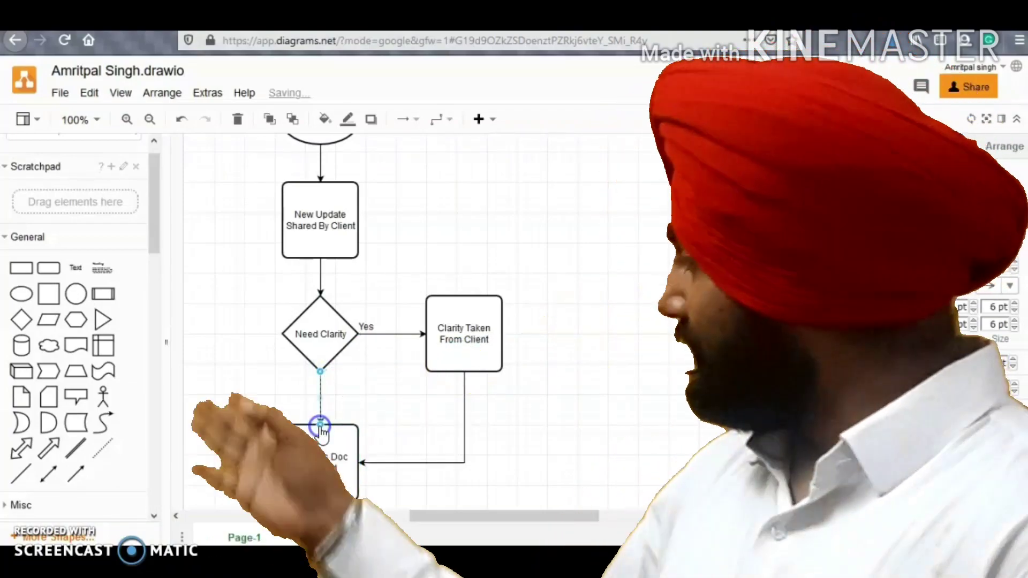
left_click(242, 454)
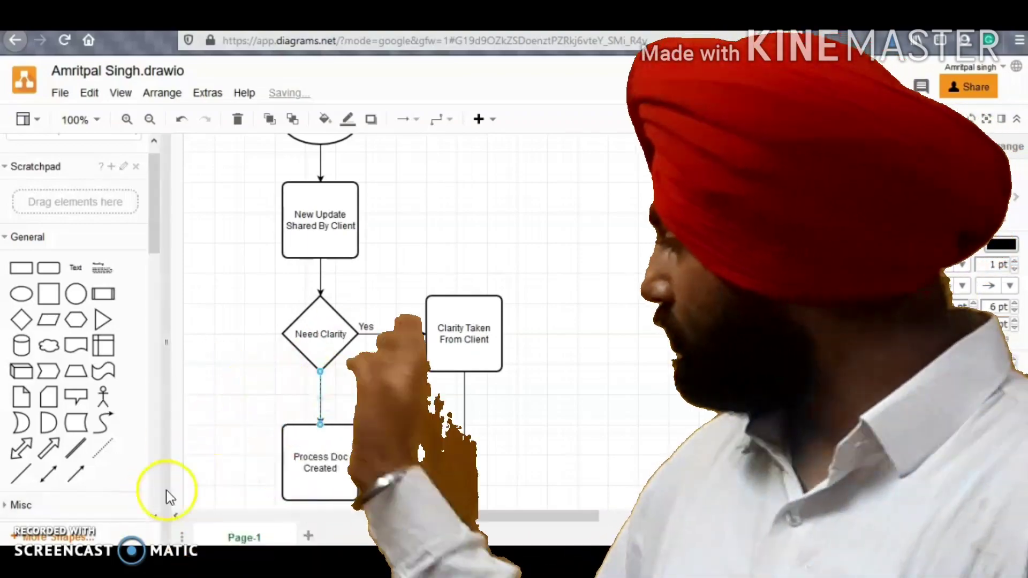
scroll(512, 380, "down", 2)
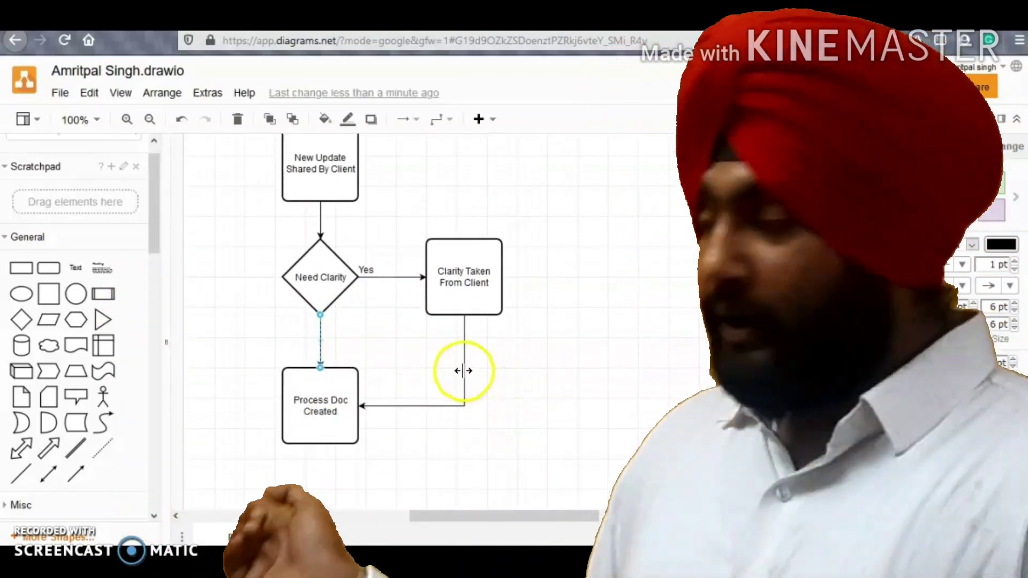
mouse_move(464, 370)
left_mouse_down()
mouse_move(442, 365)
mouse_move(463, 364)
left_mouse_up()
mouse_move(409, 403)
left_mouse_down()
mouse_move(412, 389)
mouse_move(411, 406)
left_mouse_up()
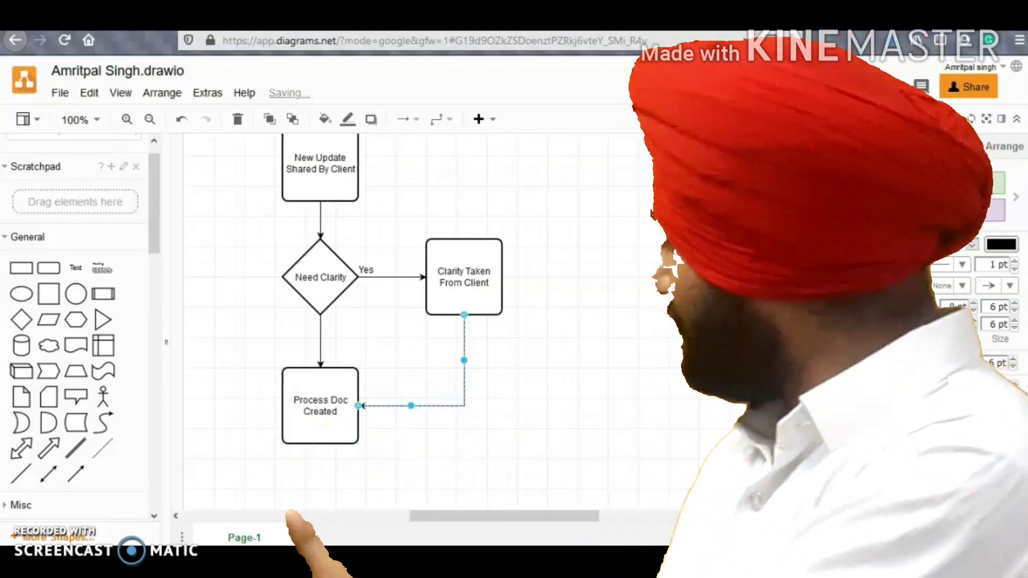
scroll(309, 361, "down", 3)
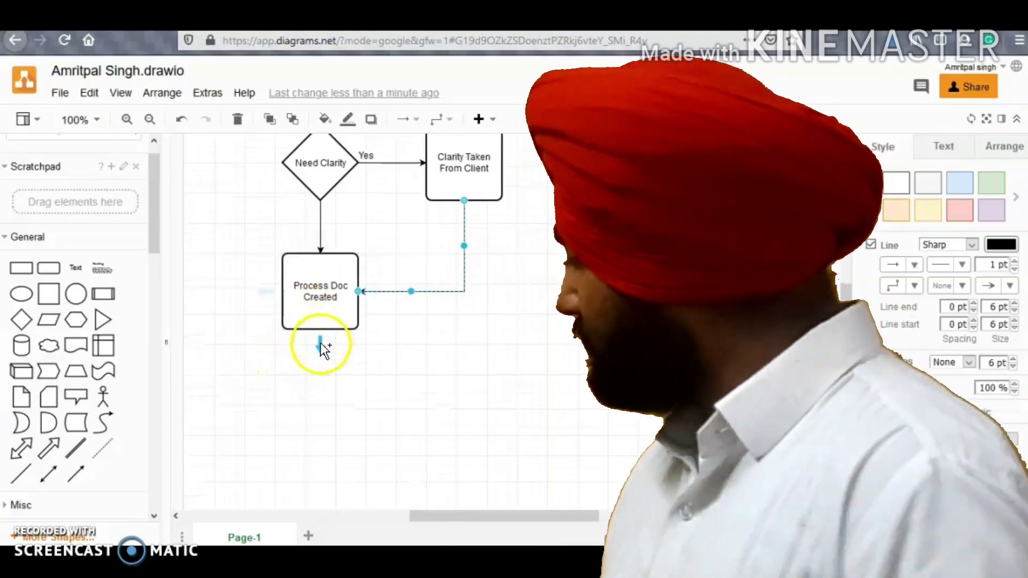
- Add a connected copy of the Process Doc Created box below it and label the copy "Shared with agents"
left_click(321, 346)
double_click(320, 428)
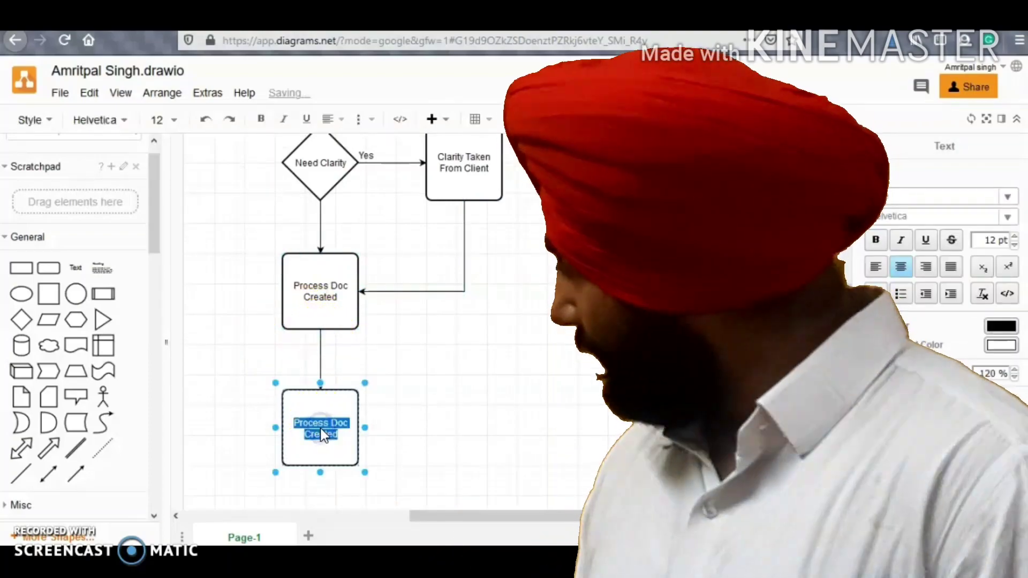
key("BackSpace")
type("Shared with agents")
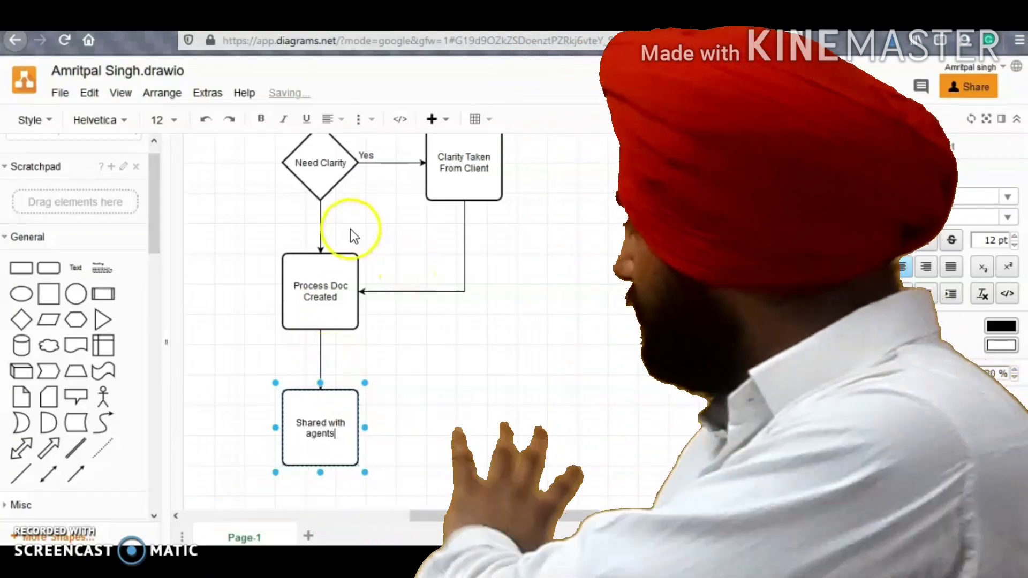
- Label the arrow from the Need Clarity diamond to the Process Doc Created box "No"
double_click(312, 210)
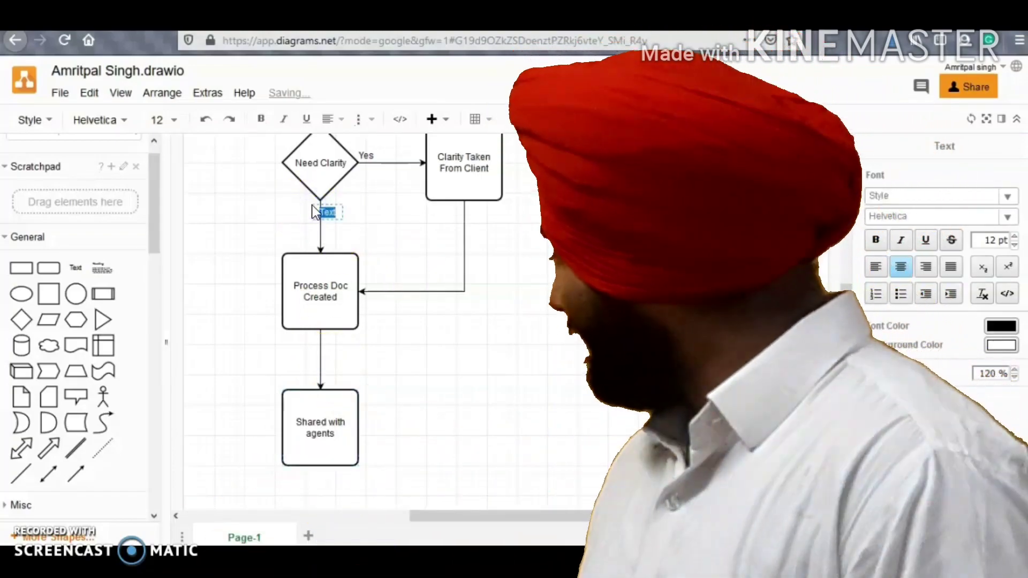
type("No")
left_click(463, 351)
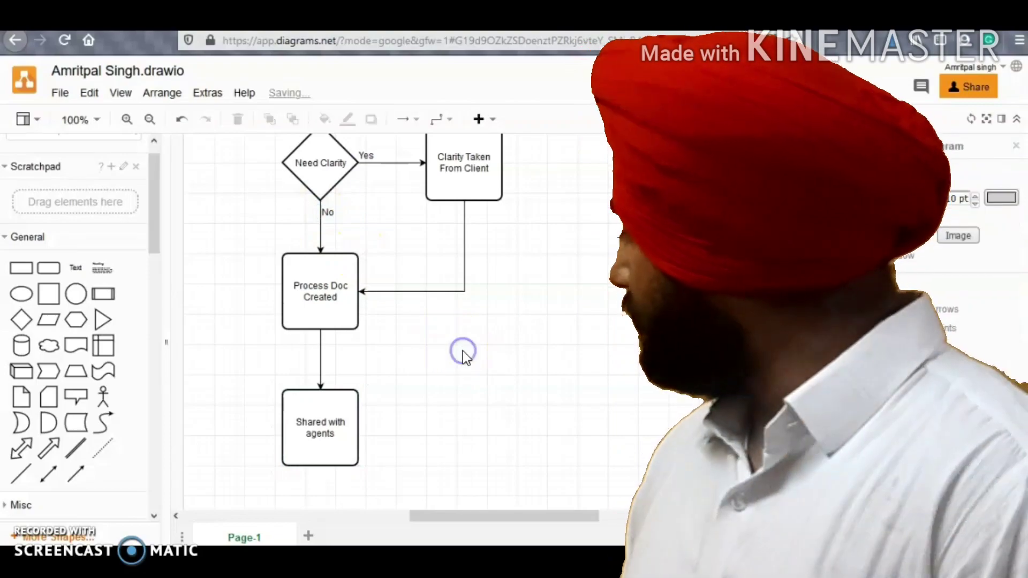
- Export the flowchart as a PDF that includes a copy of the diagram, saving it to the Google Drive root folder
scroll(463, 351, "up", 5)
scroll(374, 321, "up", 2)
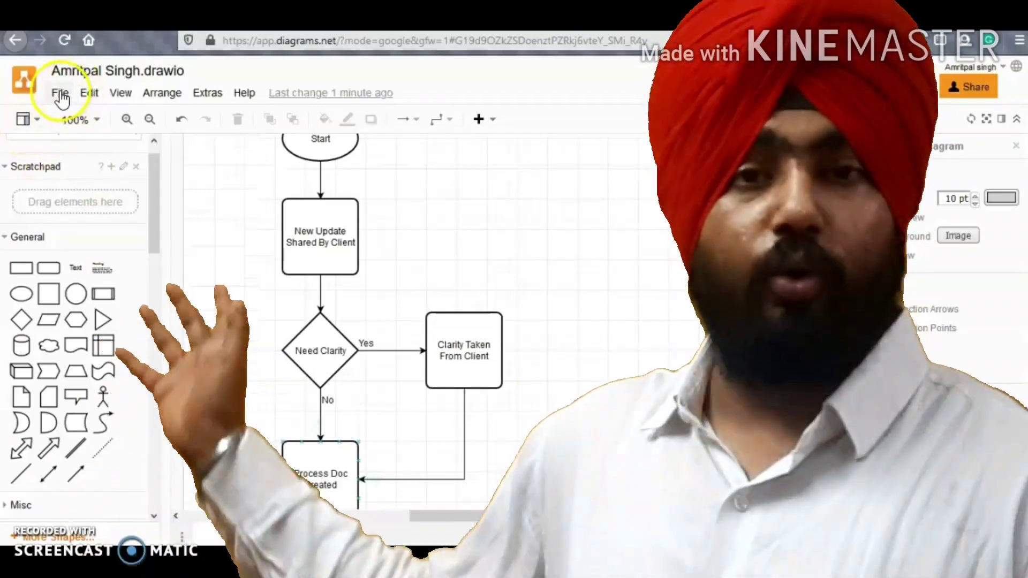
left_click(60, 96)
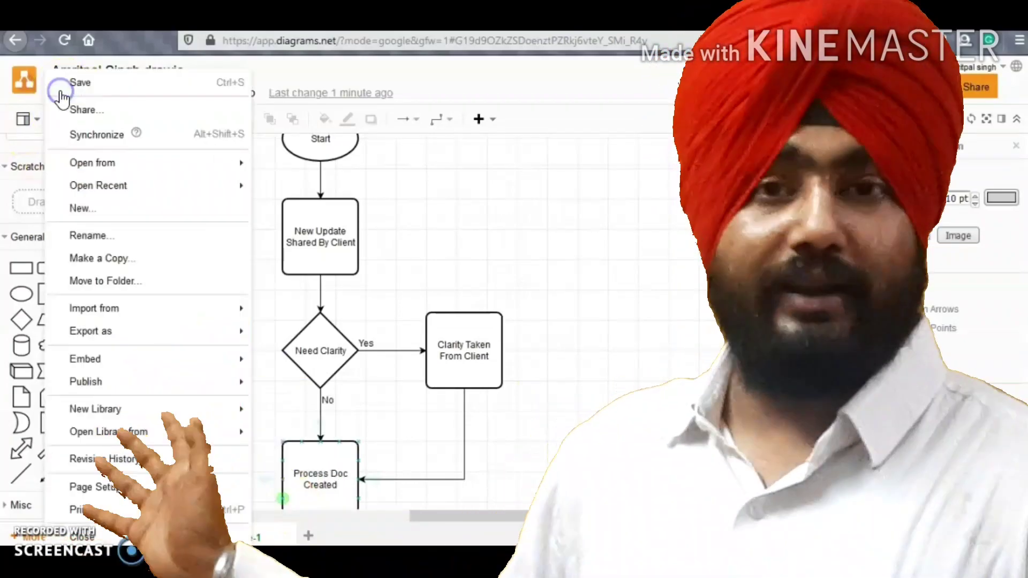
mouse_move(100, 316)
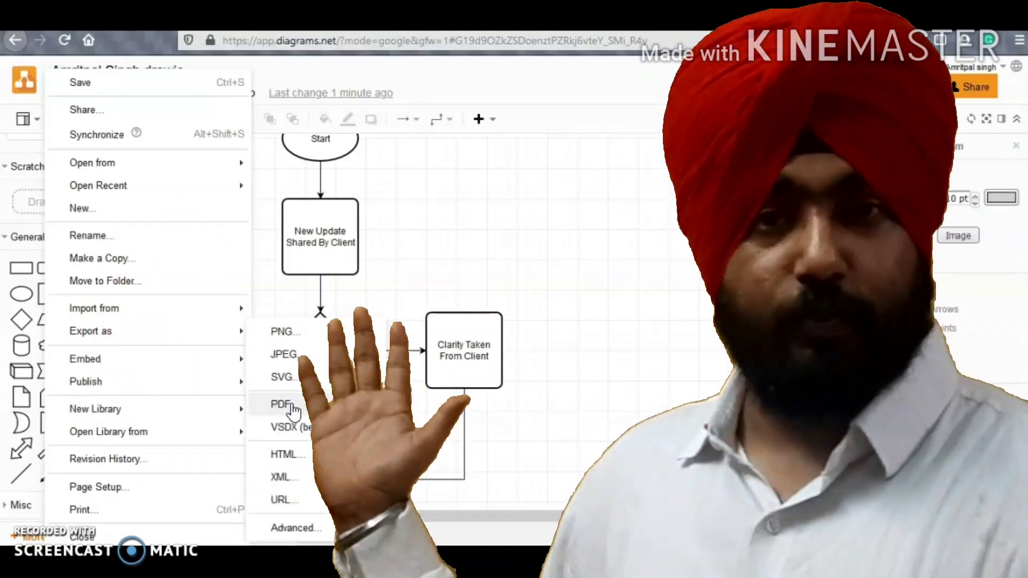
left_click(292, 407)
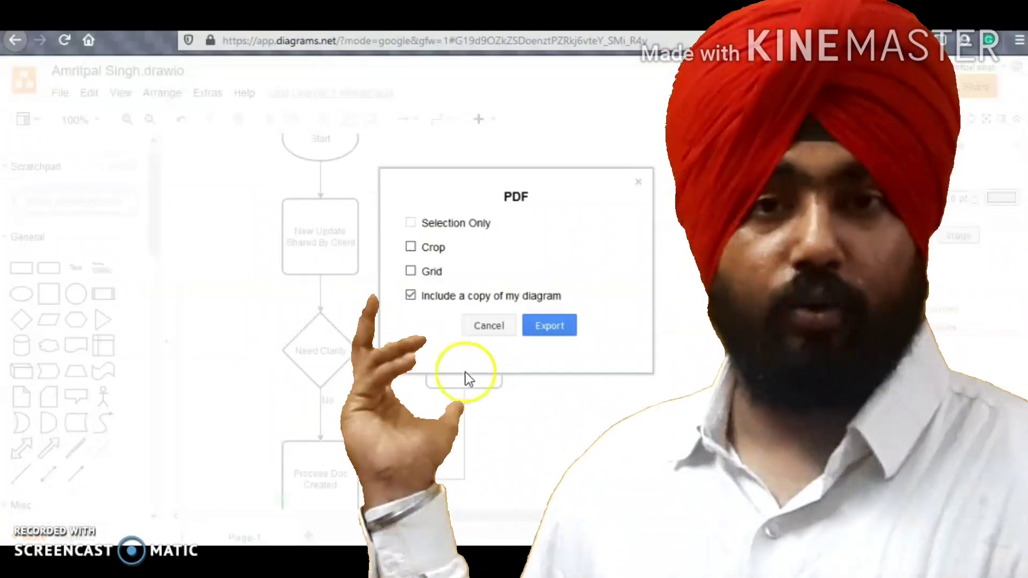
left_click(550, 325)
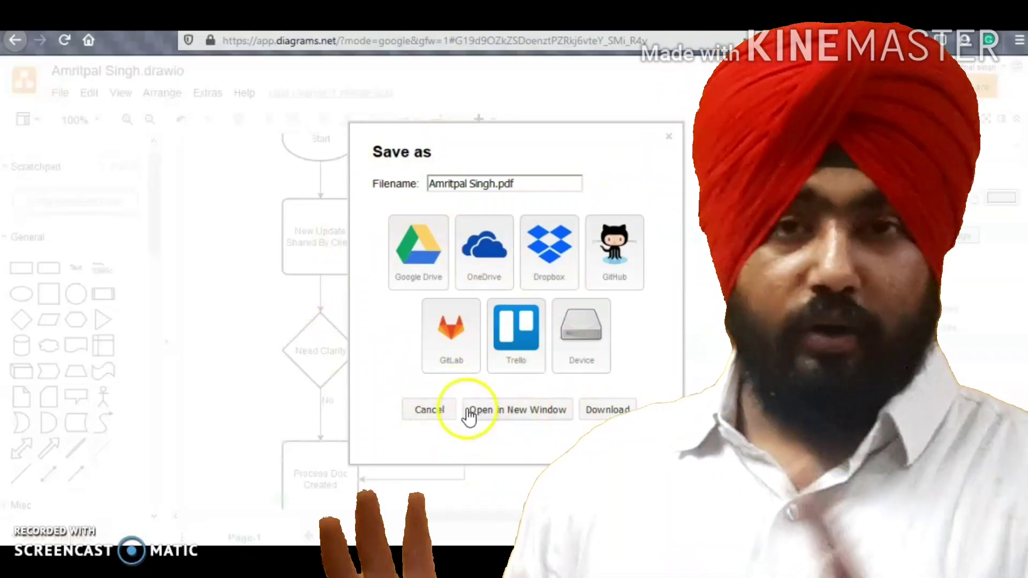
left_click(403, 274)
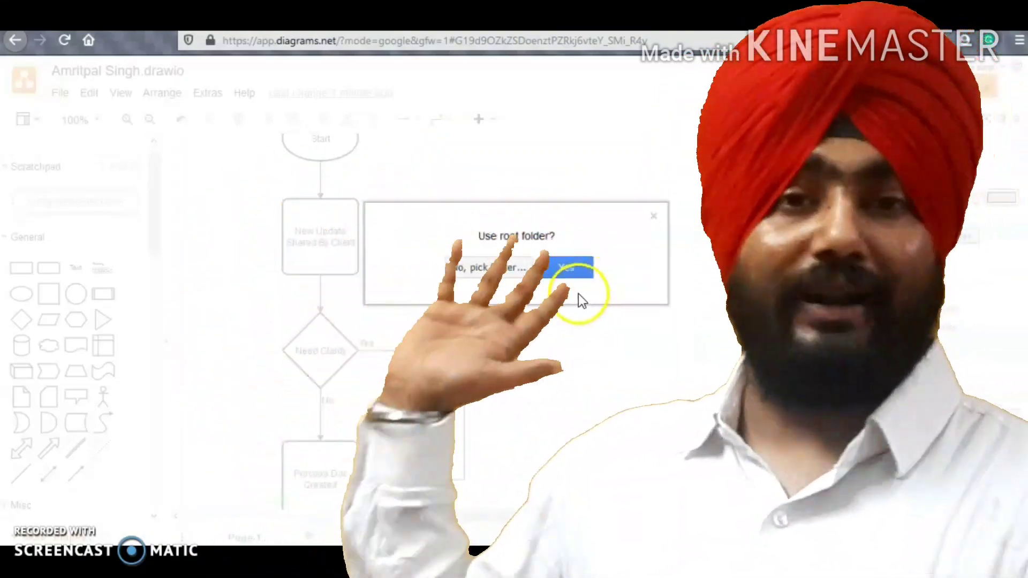
left_click(568, 267)
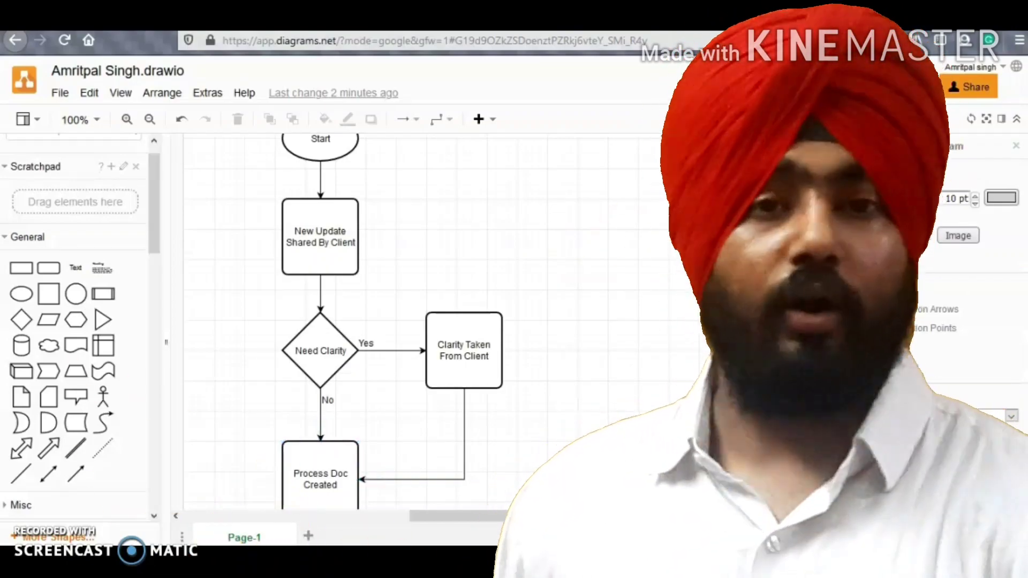
scroll(375, 321, "up", 2)
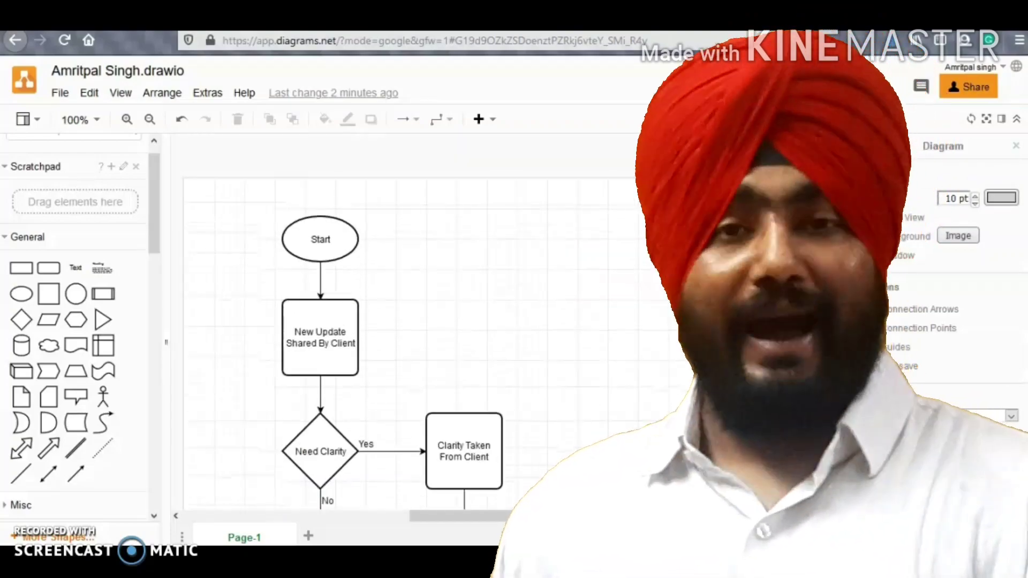
scroll(375, 321, "down", 5)
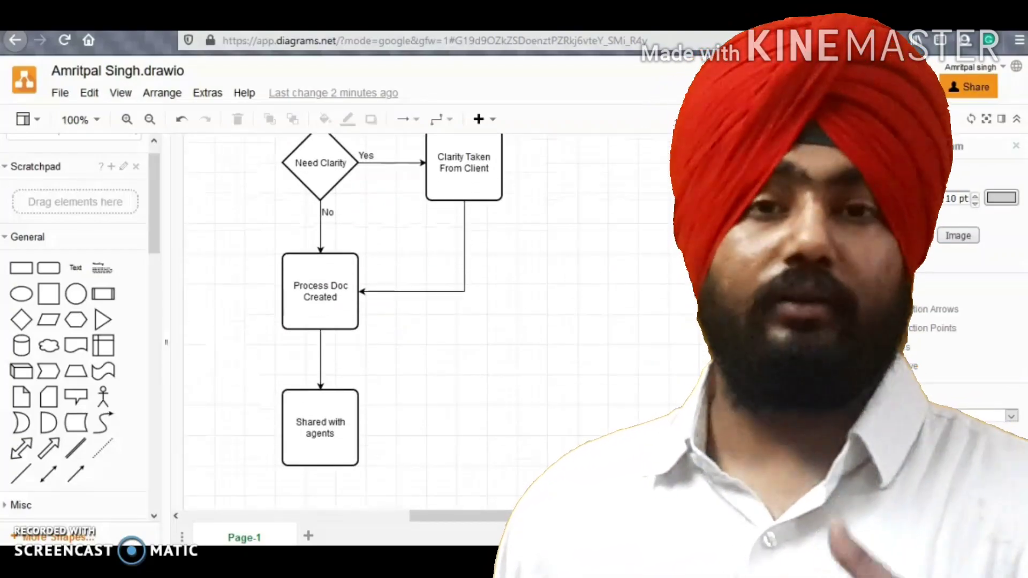
scroll(374, 321, "up", 1)
left_click(300, 447)
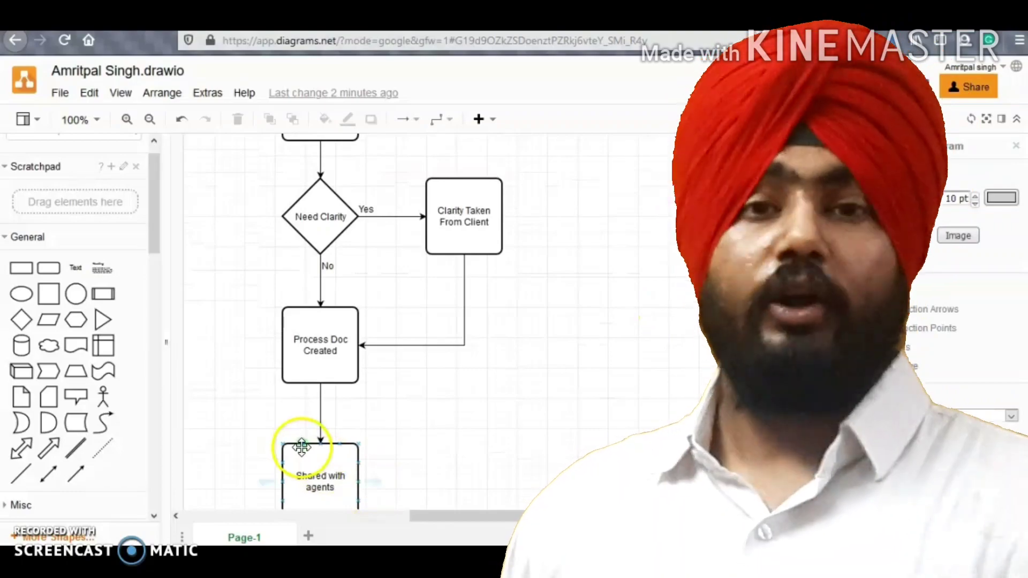
left_click_drag(301, 445, 301, 422)
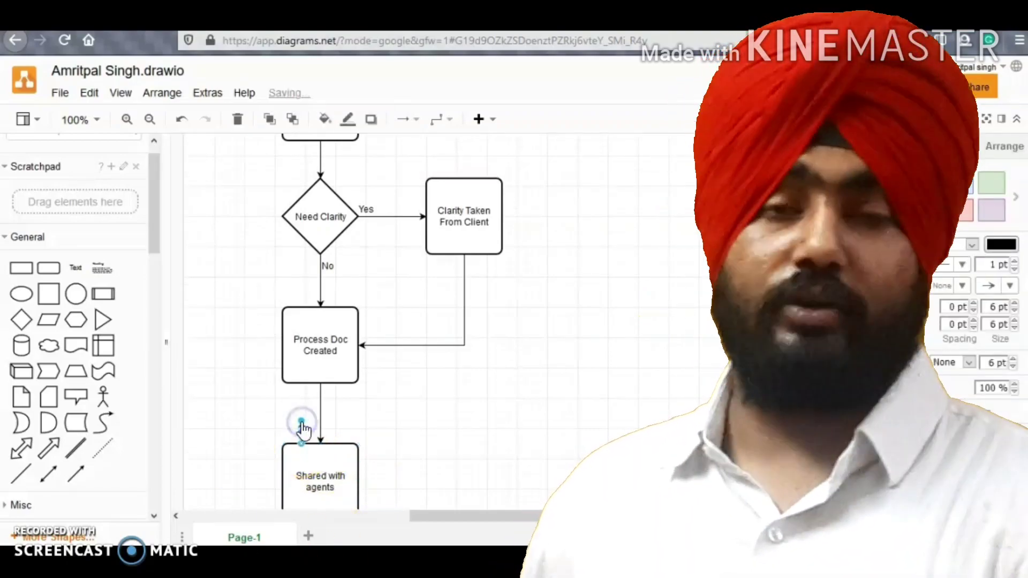
key("Delete")
- Move the Shared with agents box slightly up, closer to the Process Doc Created box
left_click(300, 459)
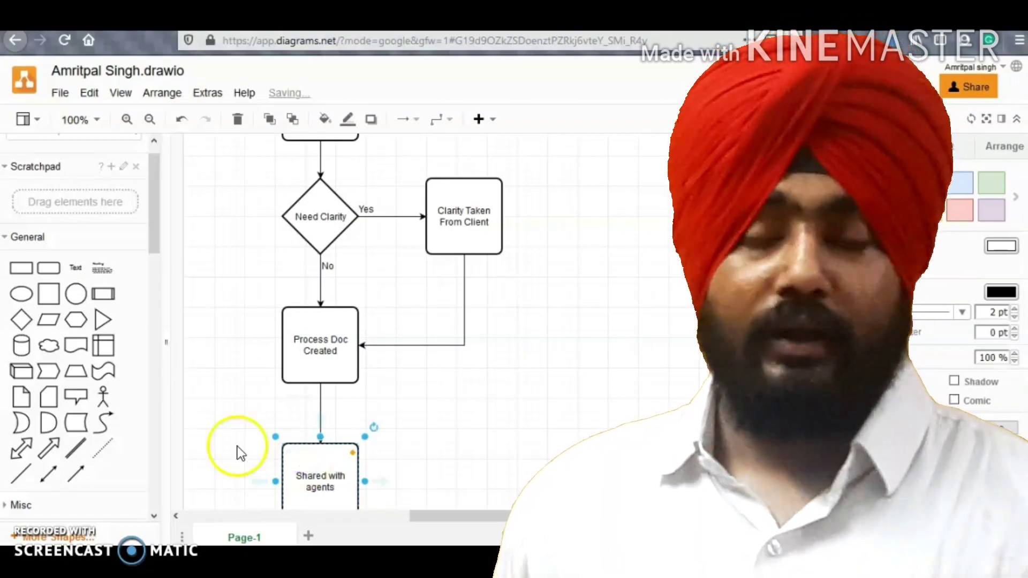
left_click_drag(294, 453, 299, 438)
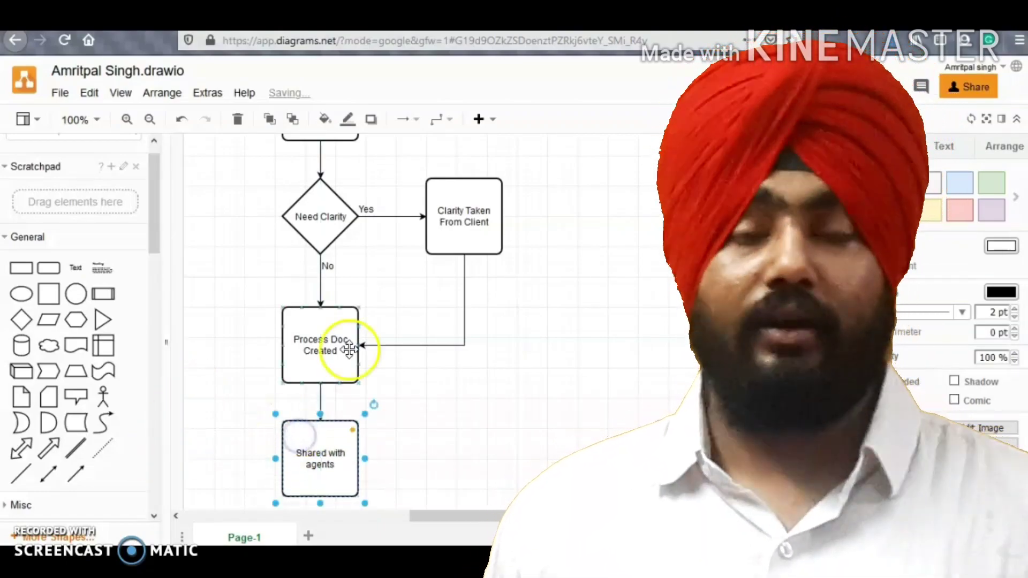